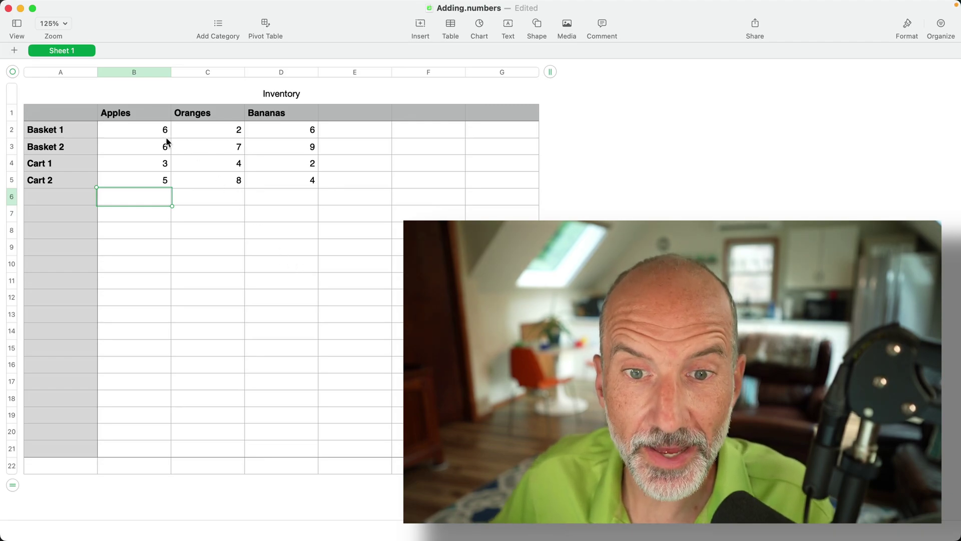
Check the sum of the Apples quantities B2:B5, then select the empty cell B6
left_click_drag(166, 133, 165, 185)
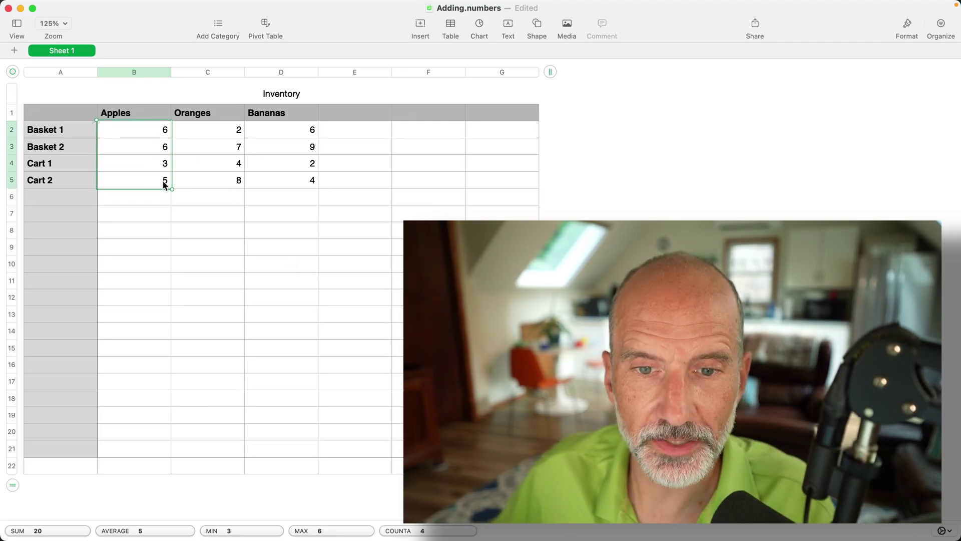
left_click(154, 201)
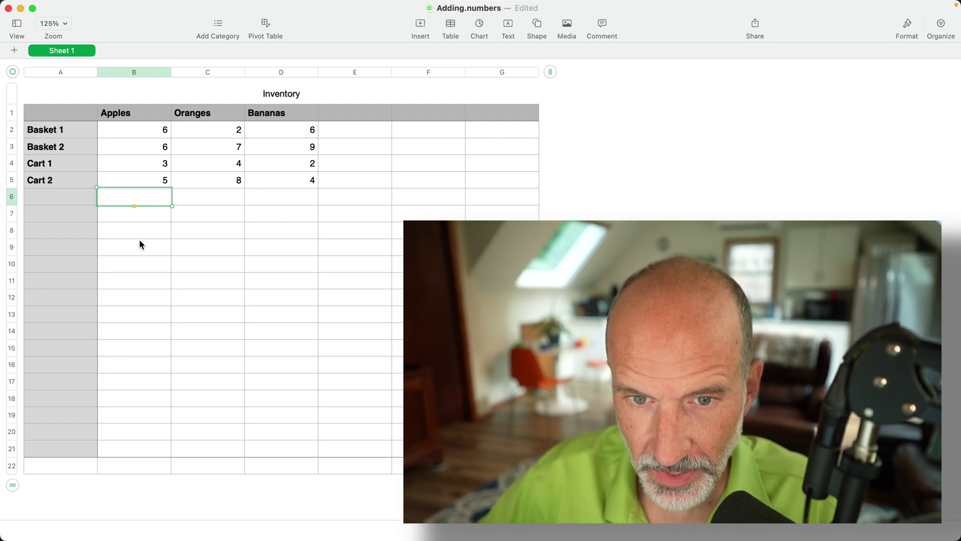
type("=")
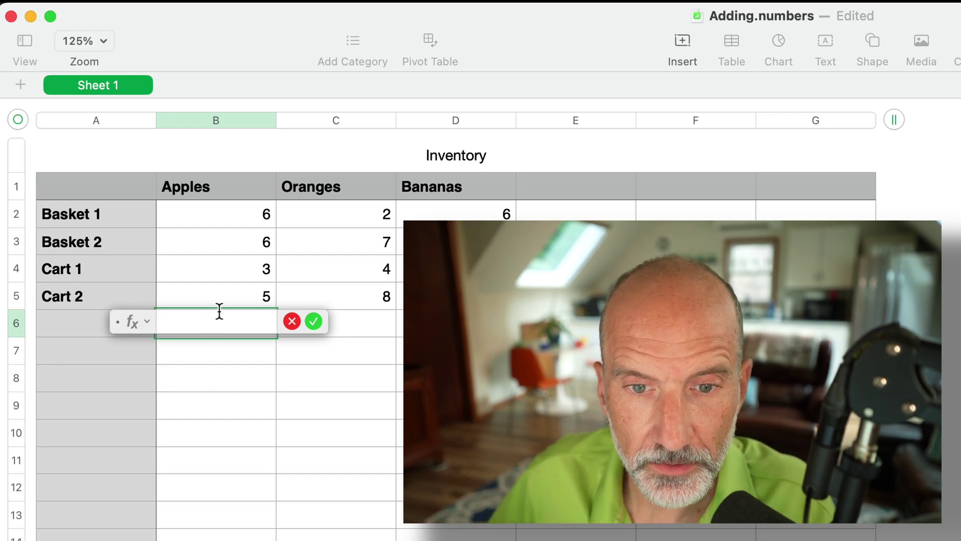
Enter =SUM(B2:B5) in B6 so the Apples total reads 20
left_click_drag(239, 213, 240, 295)
type("SUM B2:B5")
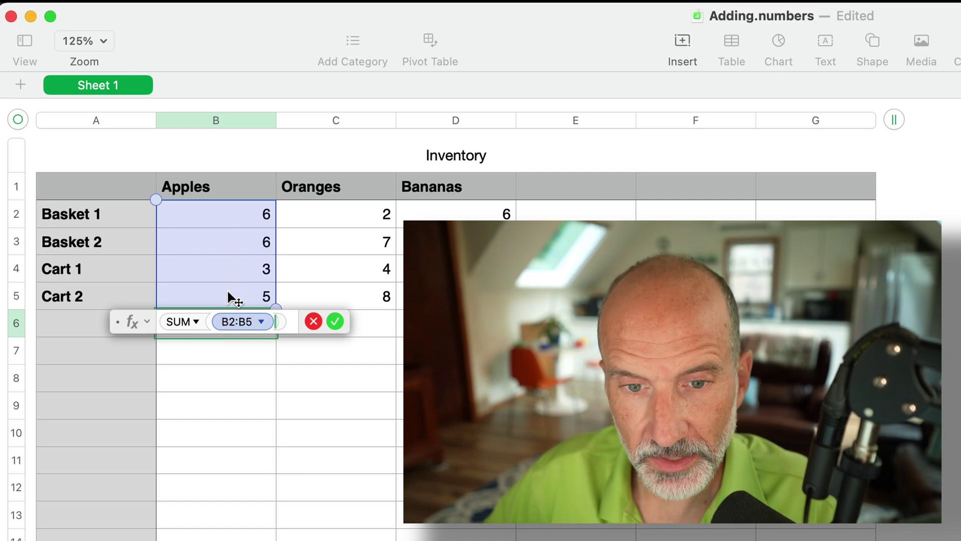
key("Return")
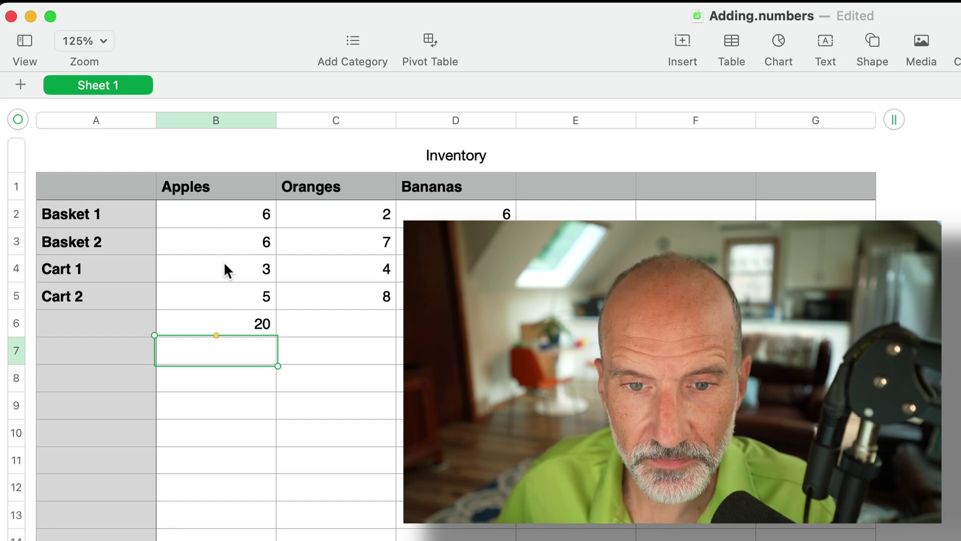
left_click(231, 326)
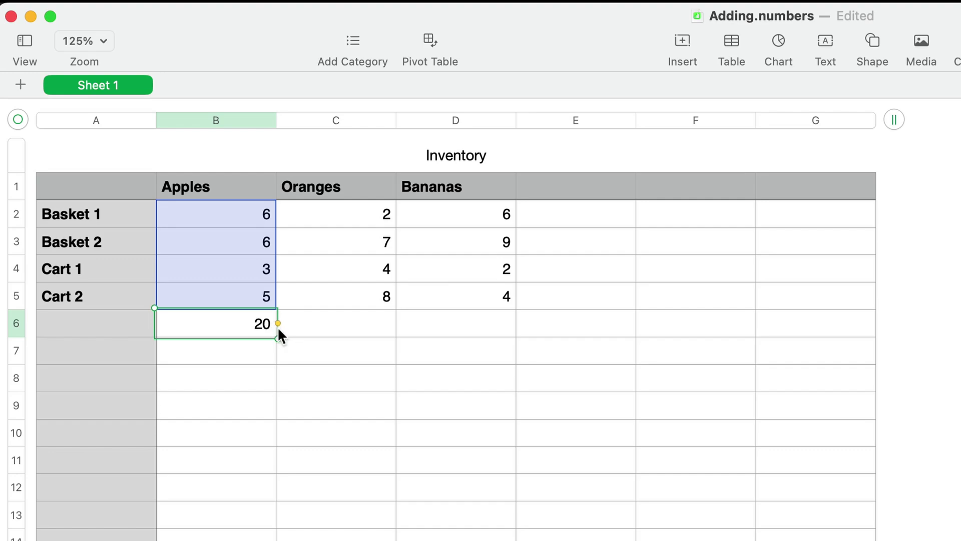
Autofill B6's SUM formula into C6 and D6, giving Oranges and Bananas totals of 21
left_click_drag(277, 324, 383, 328)
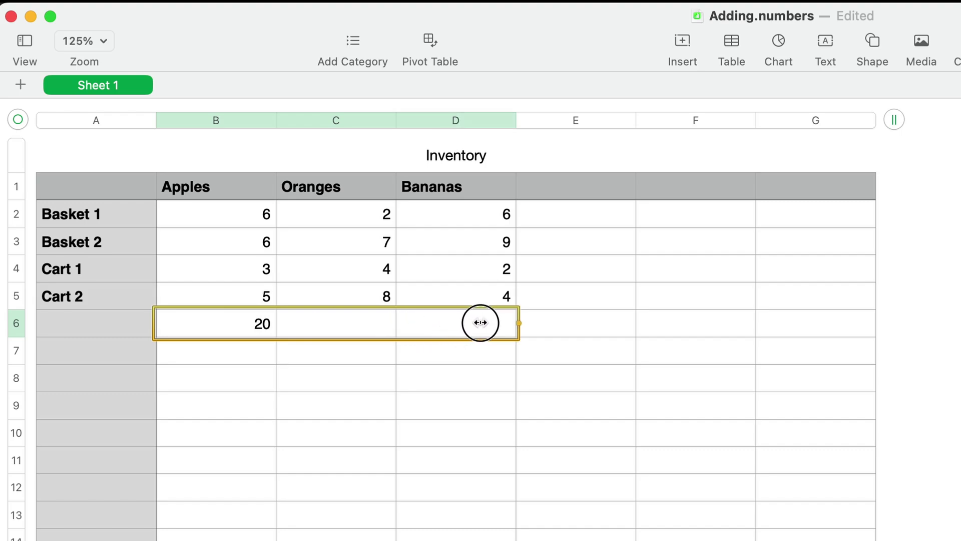
left_click_drag(383, 329, 483, 324)
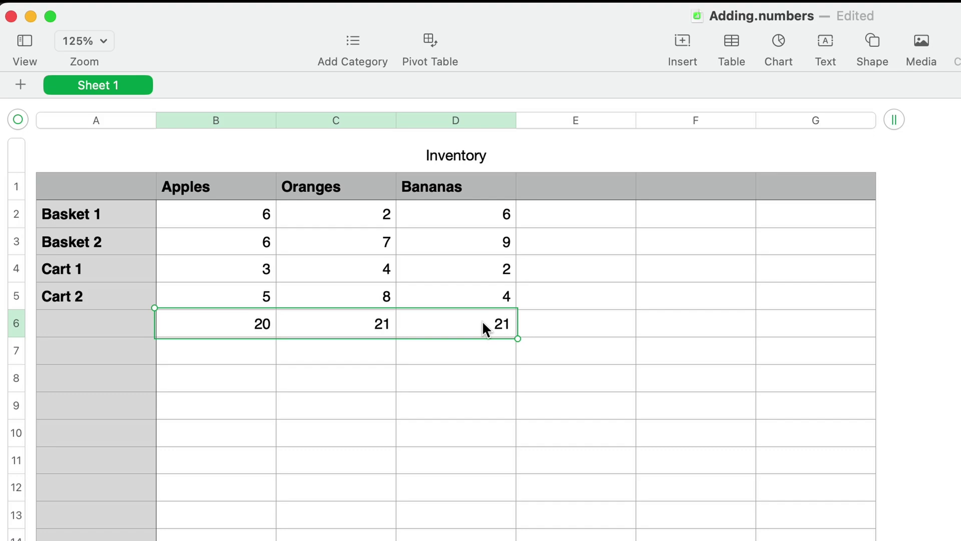
left_click(333, 278)
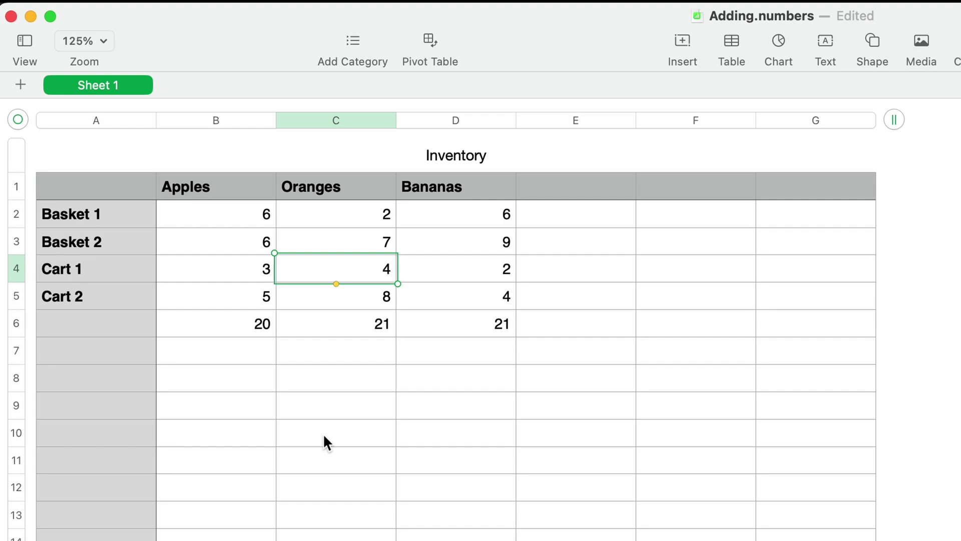
type("14")
Enter 14 for Cart 1's Oranges, updating the Oranges total to 31
key("Return")
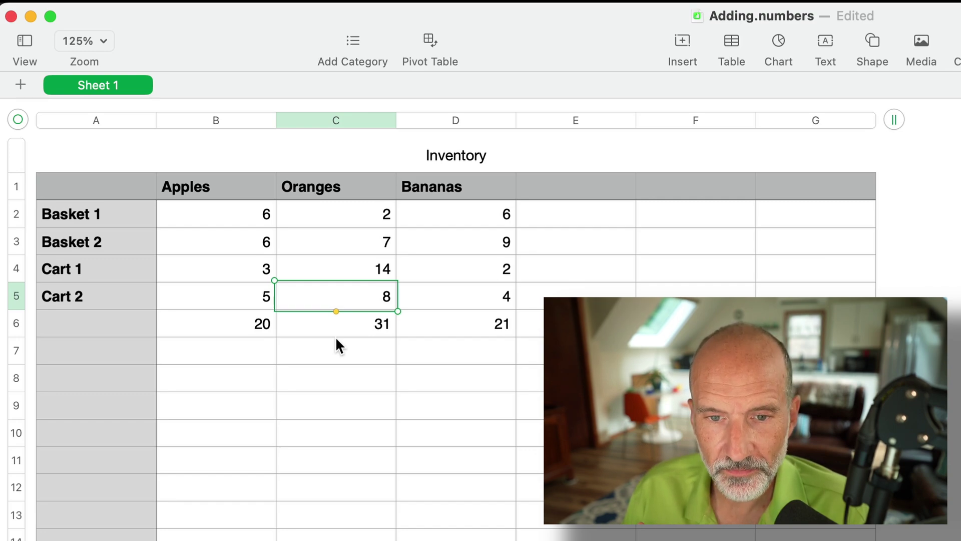
key("Down")
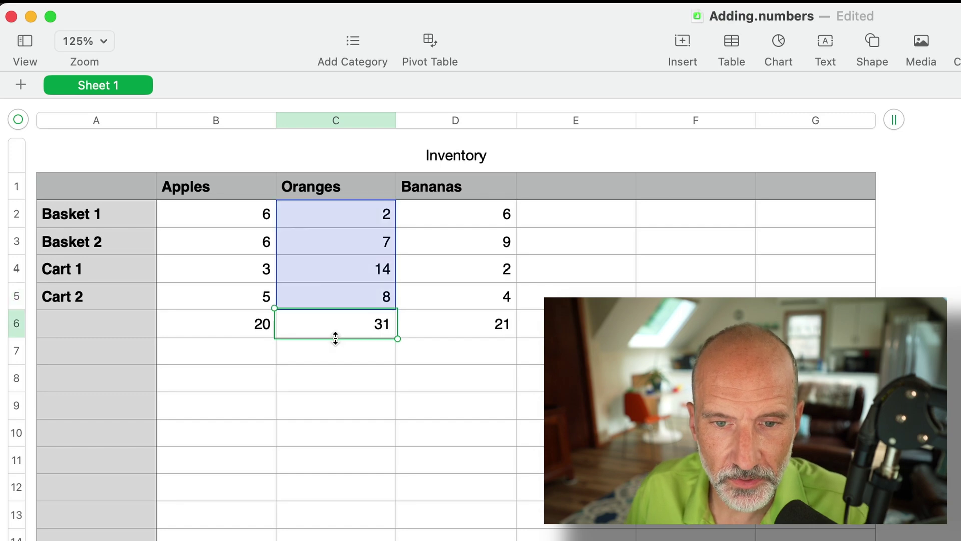
key("Down")
key("Down")
key("Down")
key("Left")
key("Left")
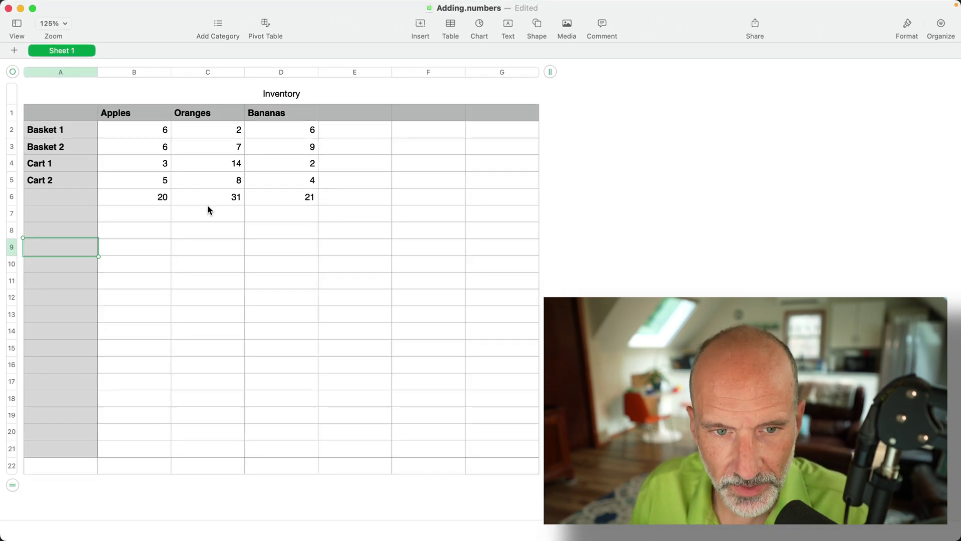
type("Cart ")
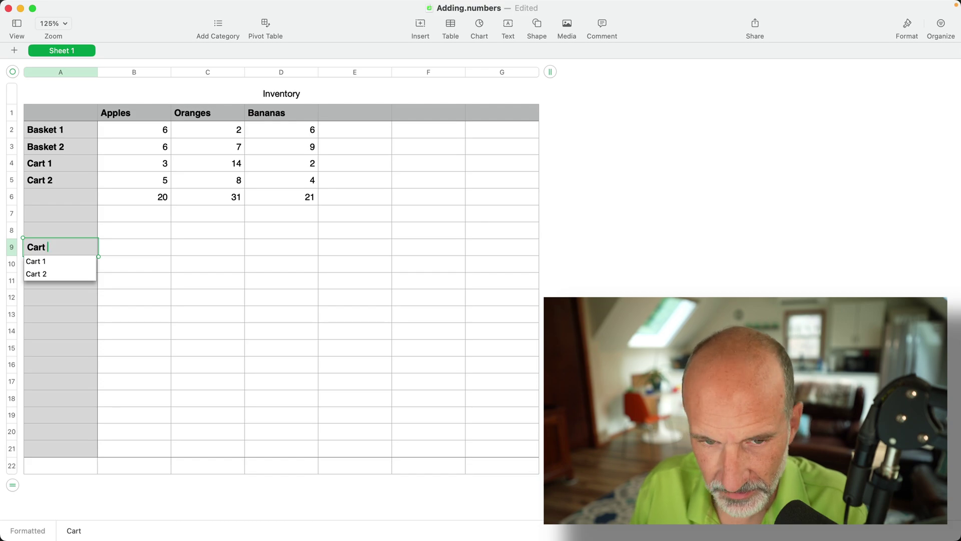
type("7")
Enter a Cart 7 row with values 10, 20 and 30 in row 9
key("Tab")
type("10")
key("Tab")
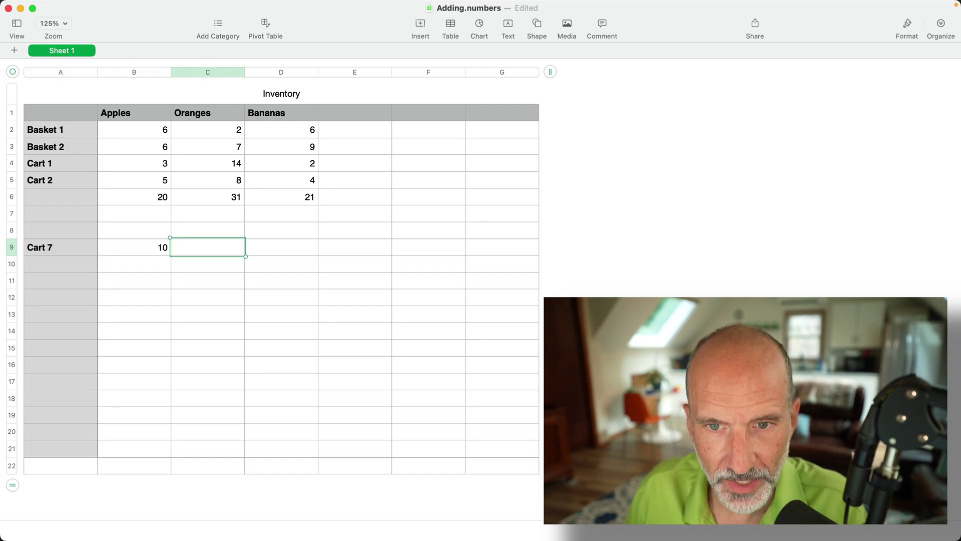
type("20")
key("Tab")
type("30")
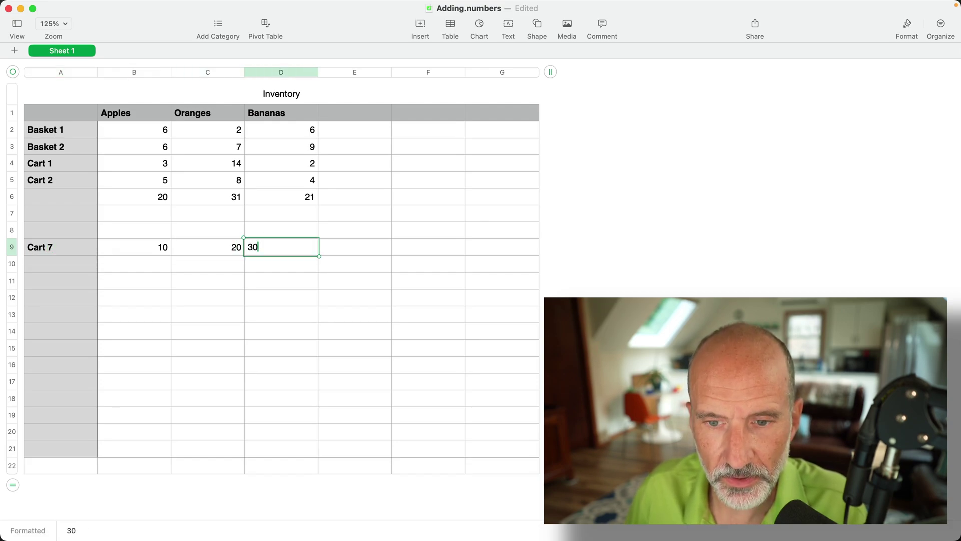
key("Return")
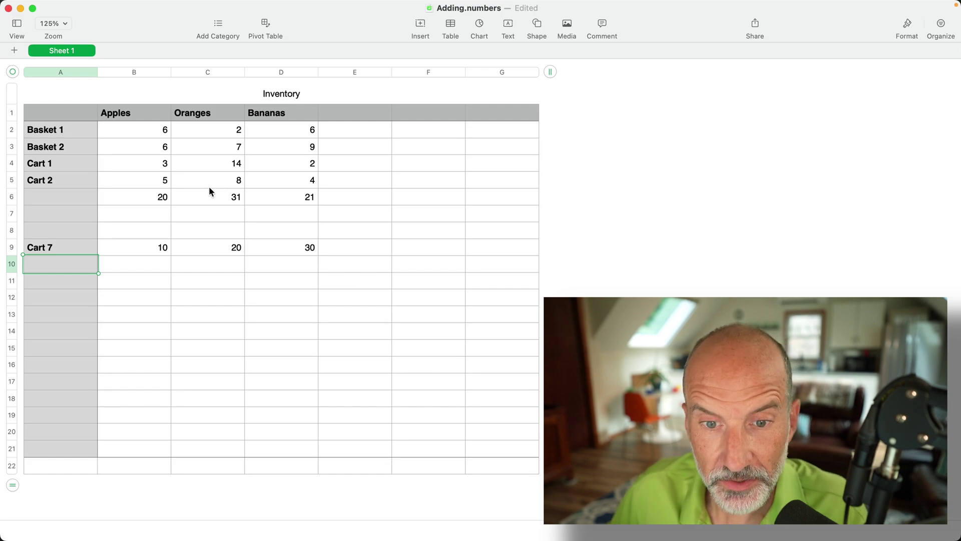
left_click_drag(136, 202, 262, 204)
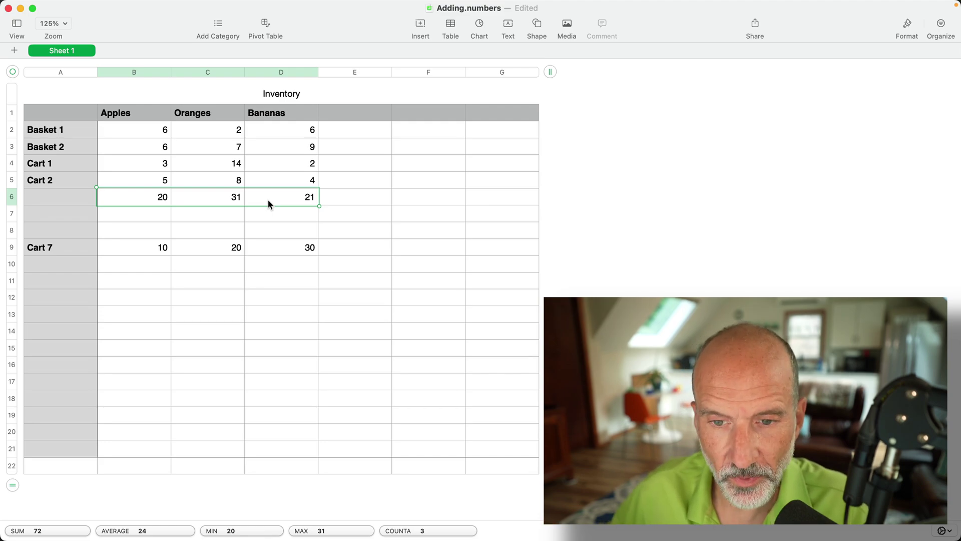
Delete the B6:D6 total formulas and select cell A22 in the last row
key("Delete")
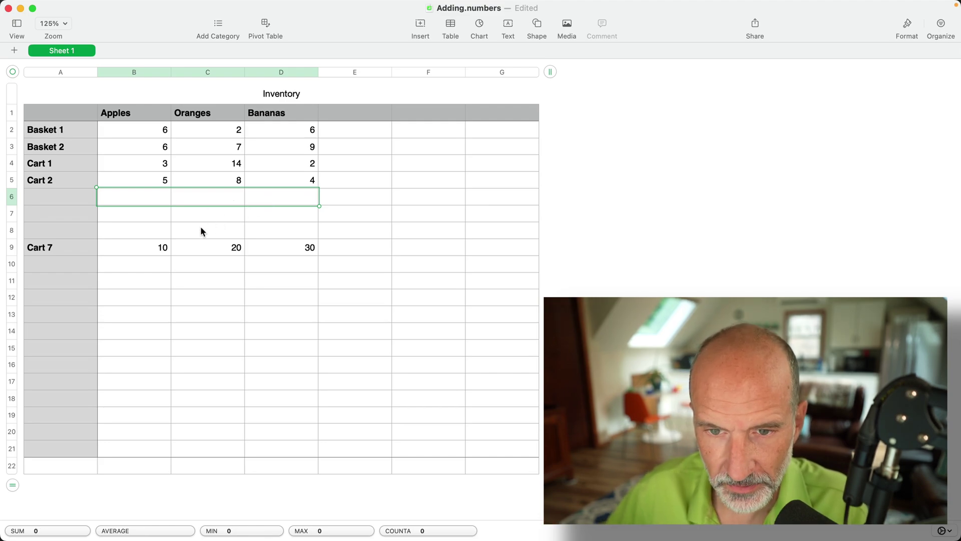
left_click(191, 221)
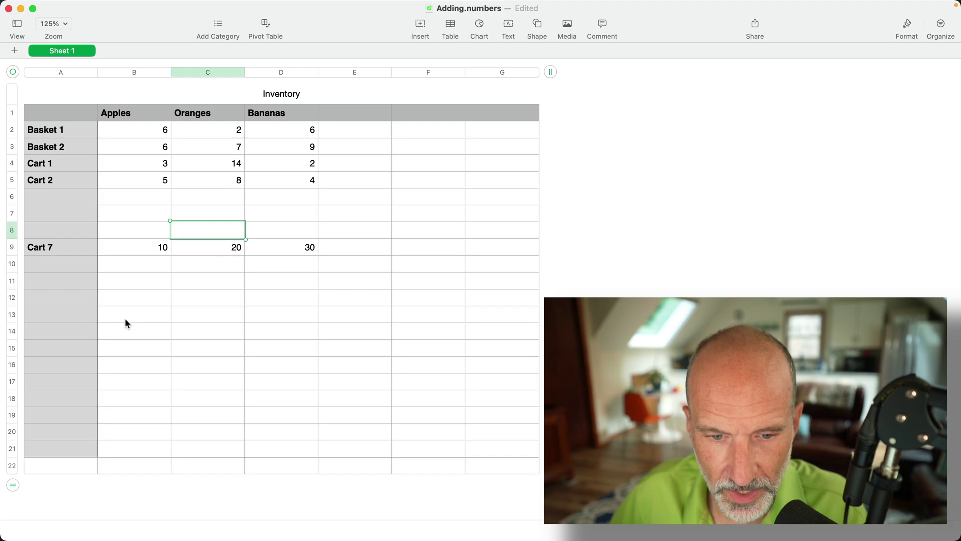
left_click(143, 461)
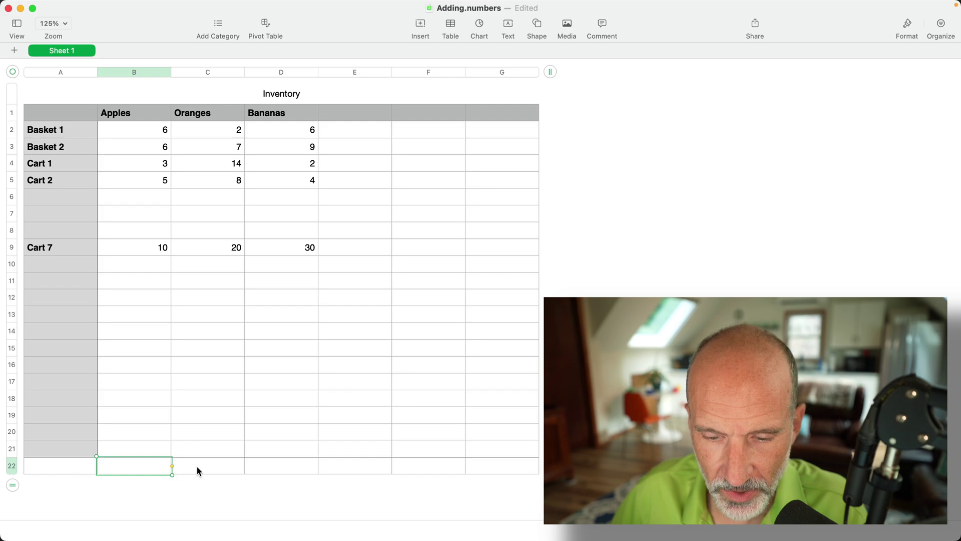
left_click(62, 467)
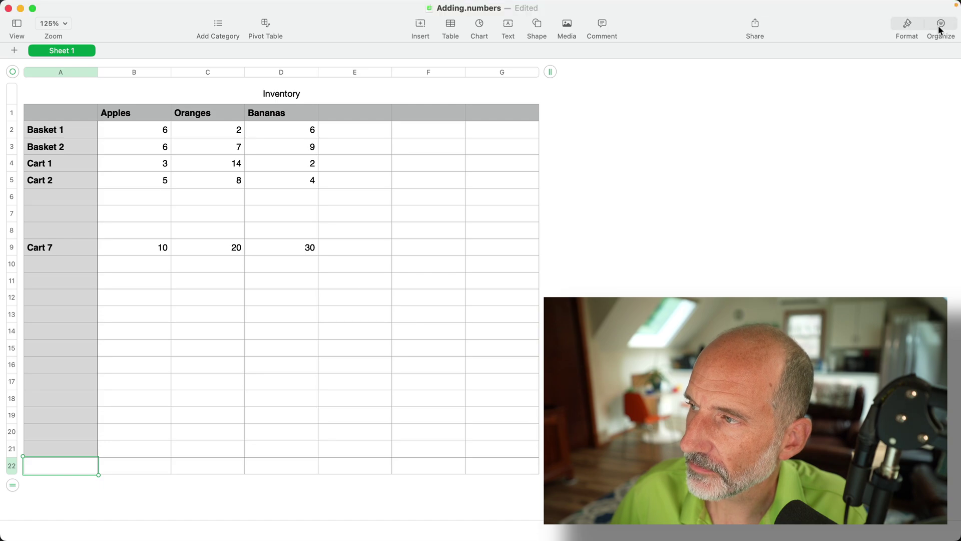
Set the Inventory table's Footer rows to 1 in the Format sidebar's Table options
left_click(907, 27)
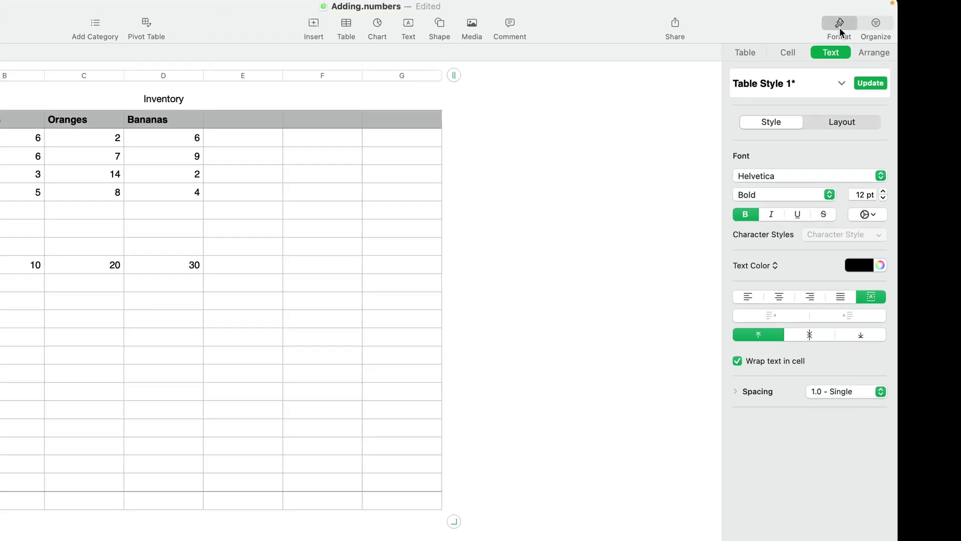
left_click(637, 60)
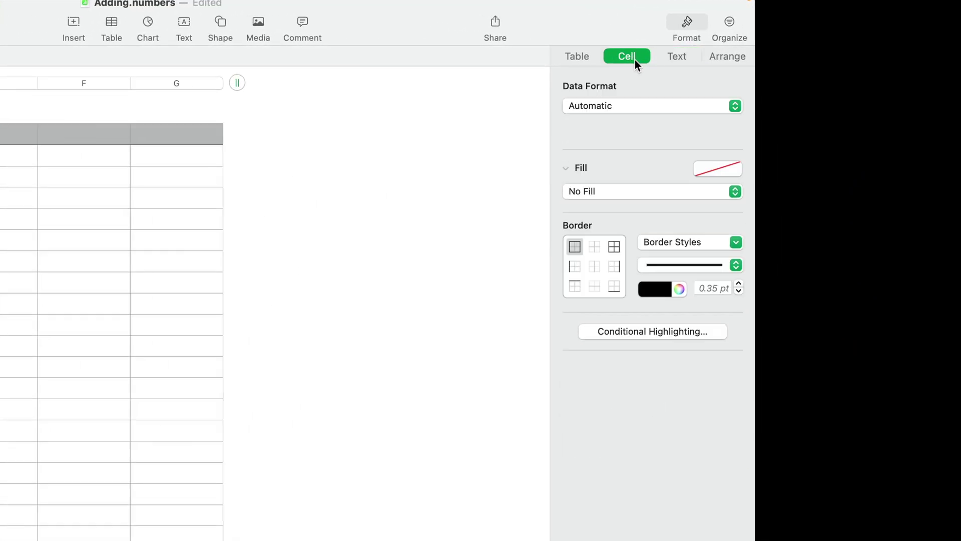
left_click(587, 60)
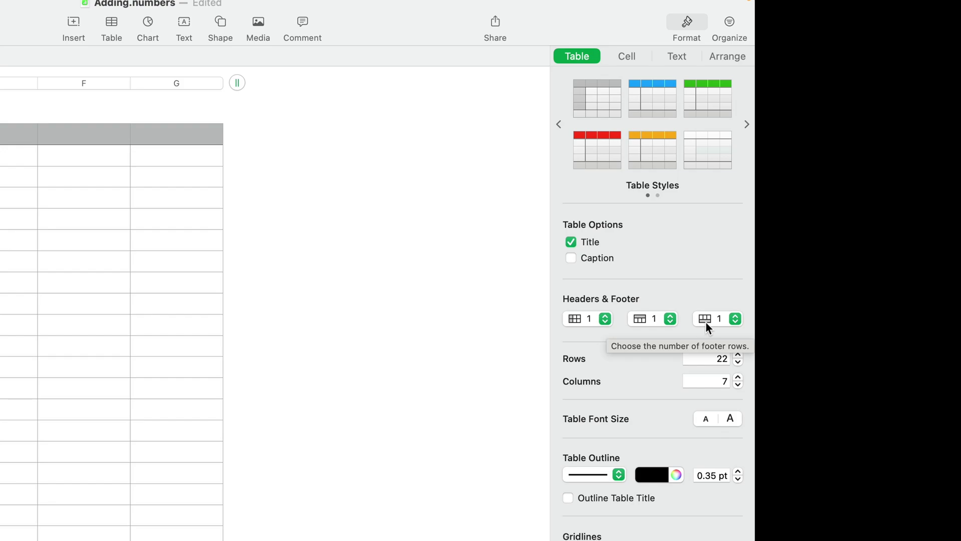
left_click(735, 319)
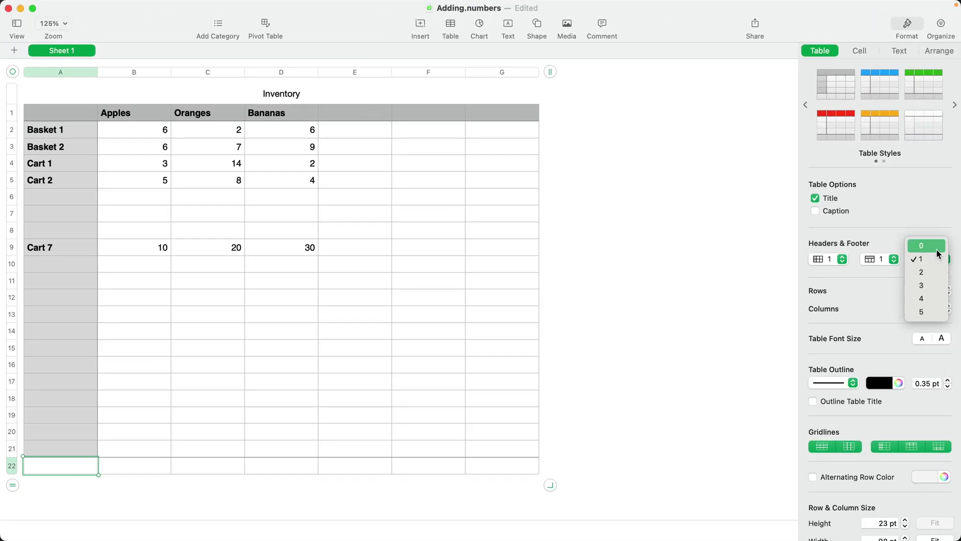
left_click(937, 247)
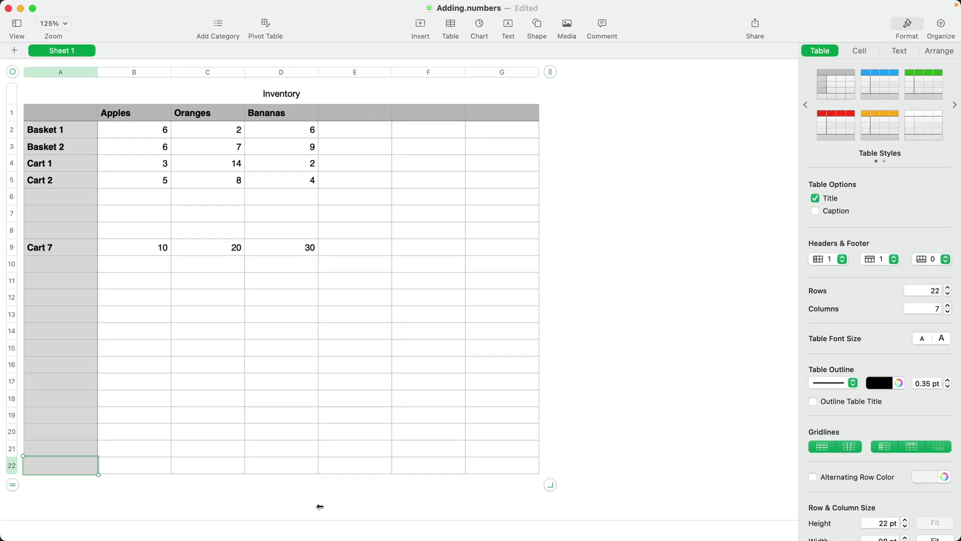
left_click(944, 258)
left_click(944, 275)
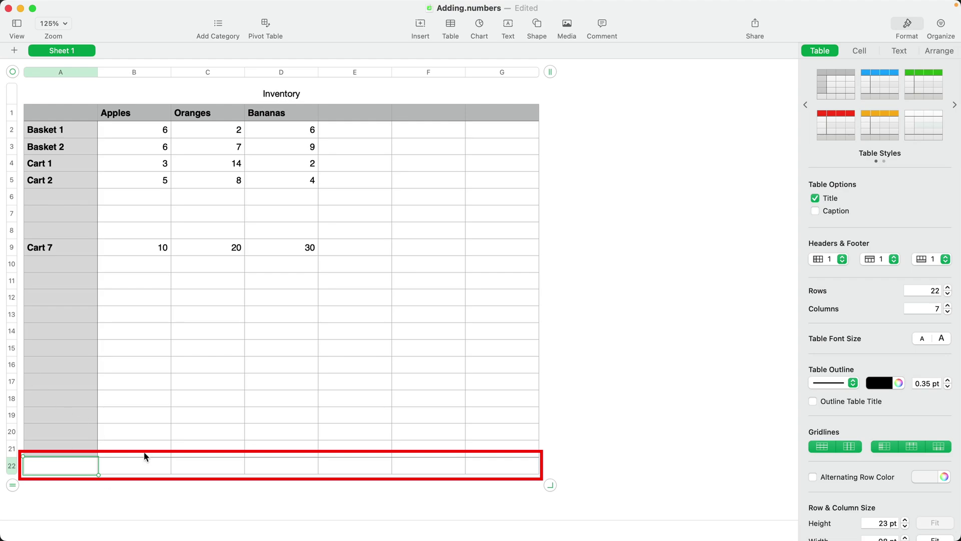
left_click_drag(11, 264, 25, 451)
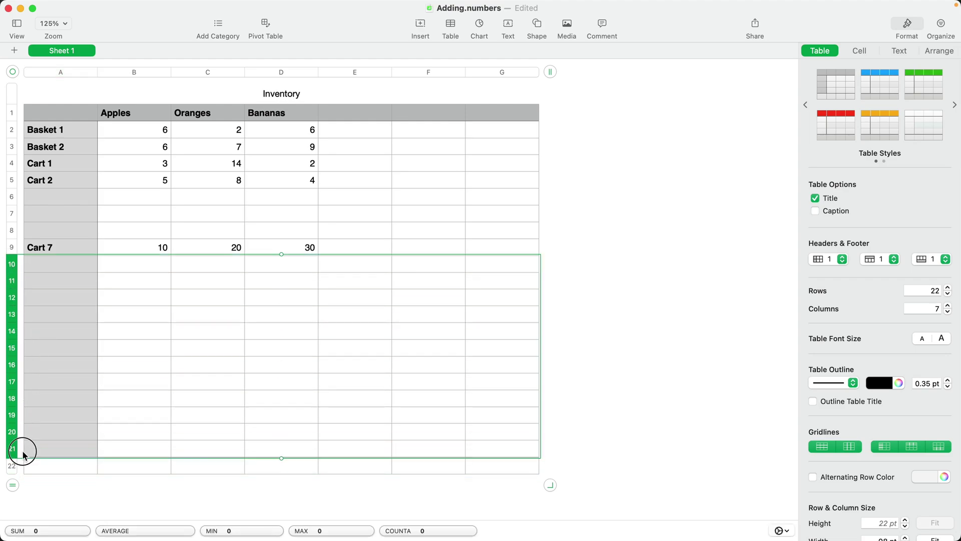
Delete empty rows 10–21 and 6–8 so Cart 7 directly follows Cart 2
right_click(19, 334)
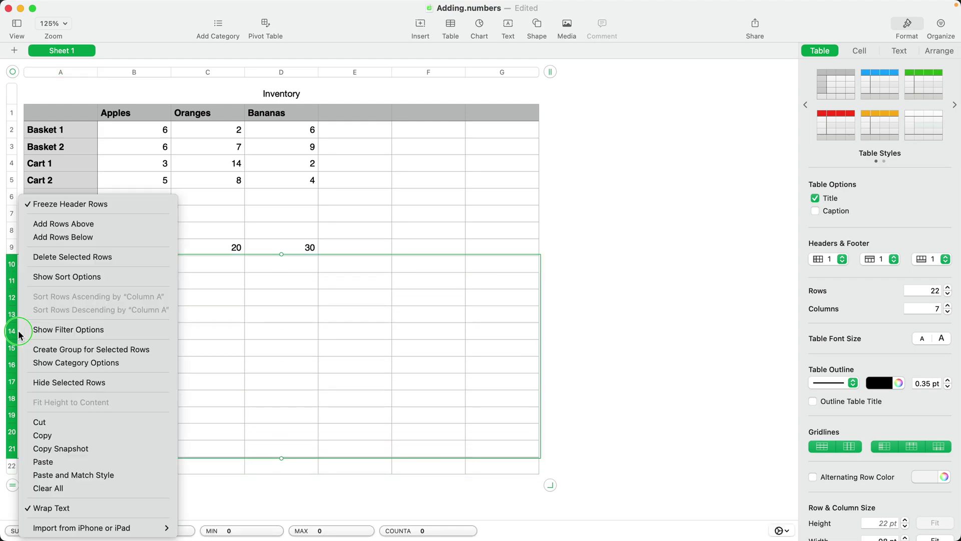
left_click(83, 257)
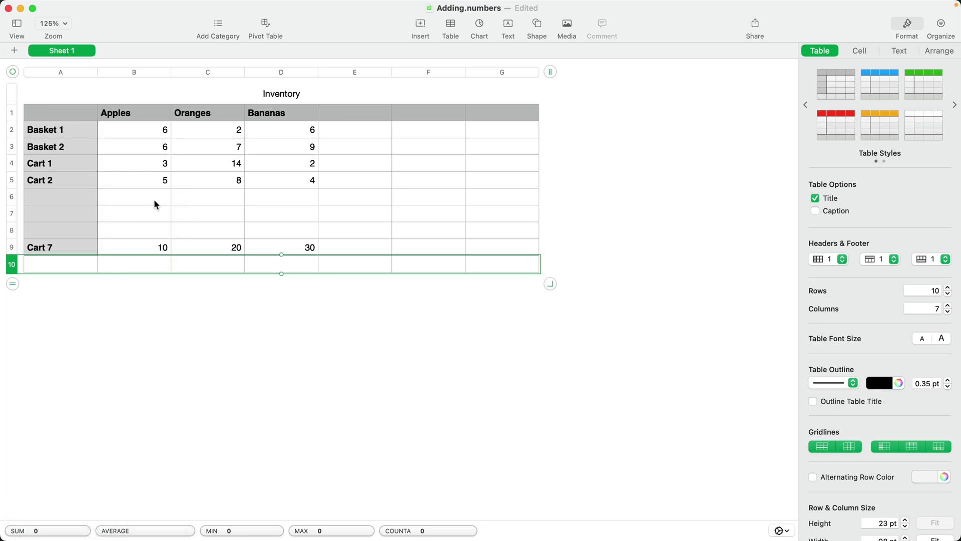
left_click_drag(12, 198, 15, 230)
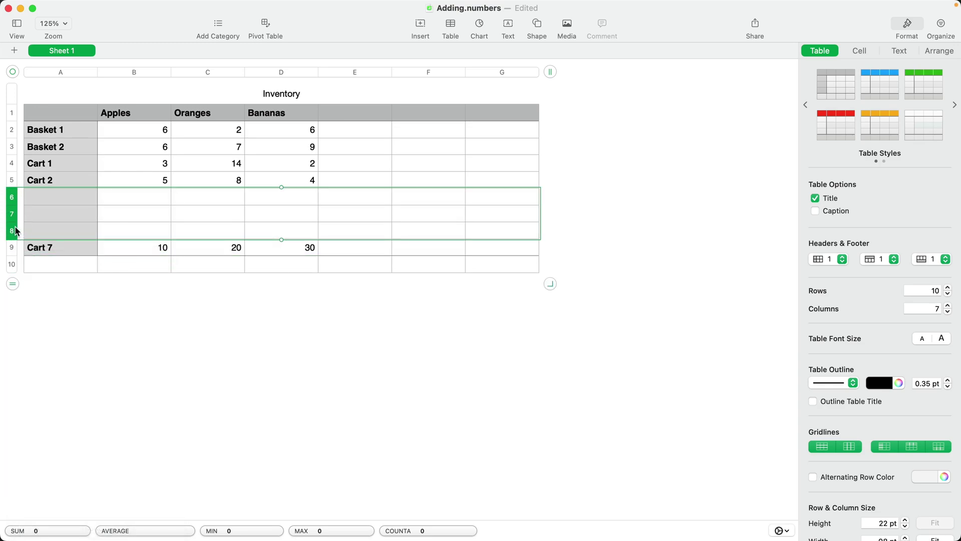
right_click(15, 231)
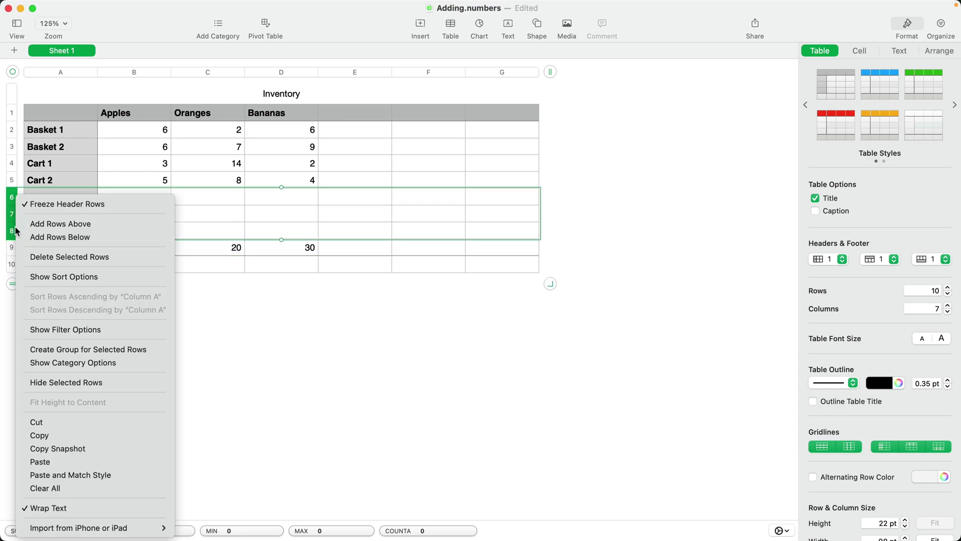
left_click(44, 256)
left_click(144, 213)
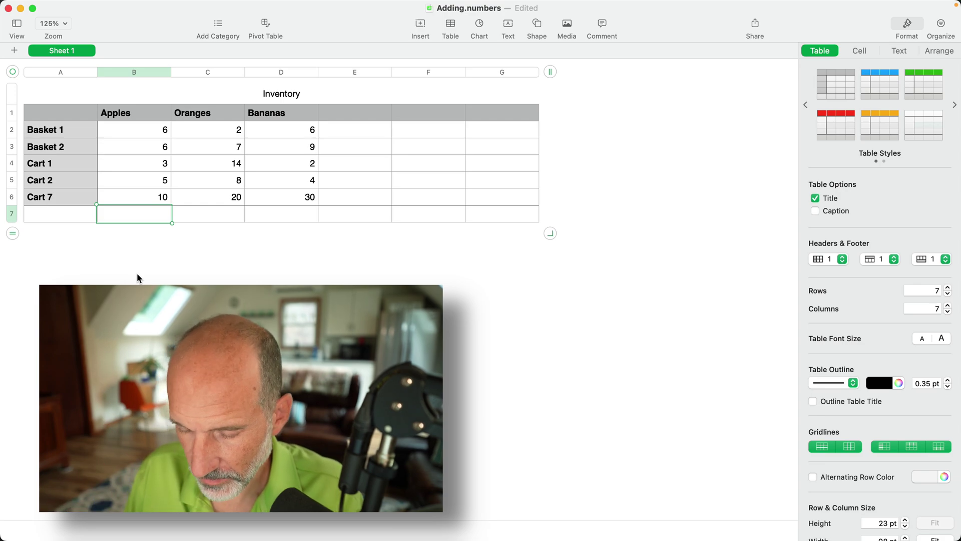
type("=")
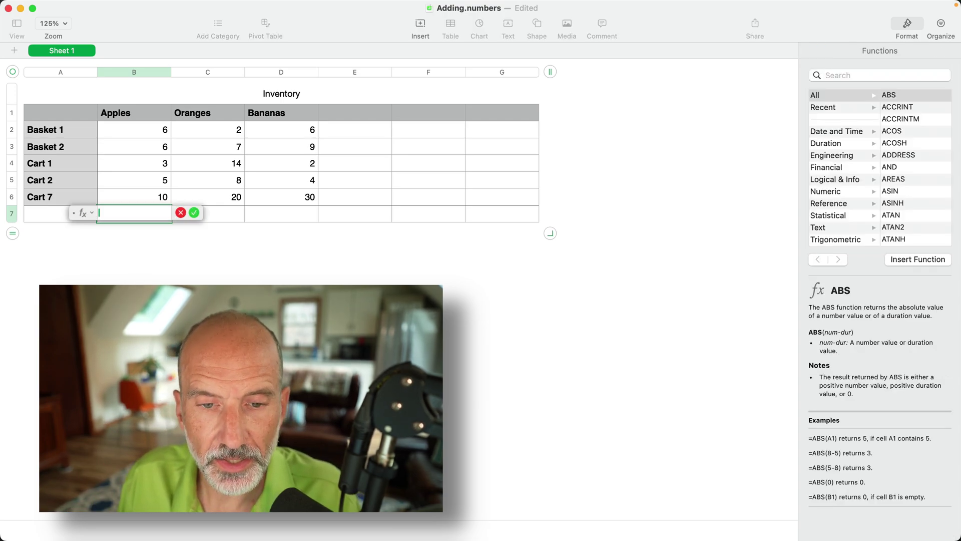
type("su")
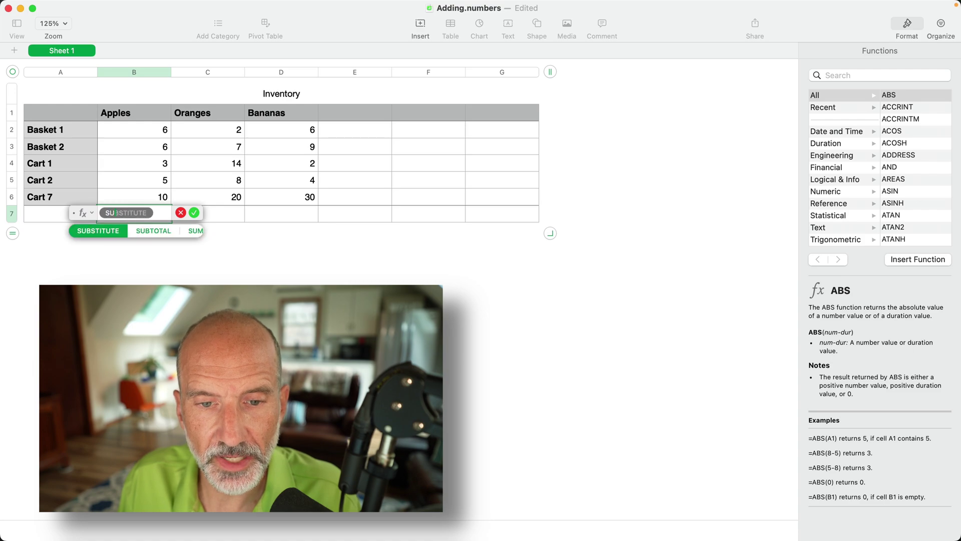
type("m")
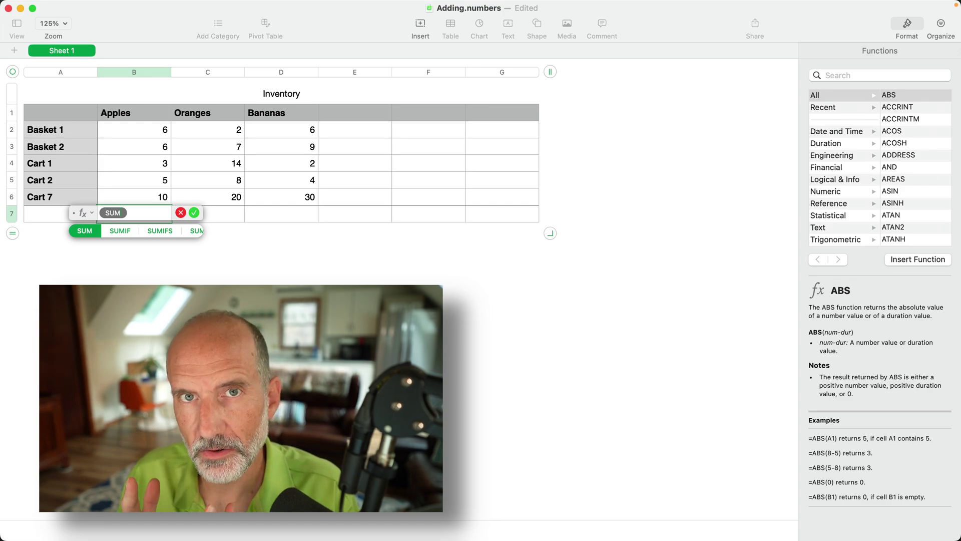
Enter =SUM(Apples) in footer cell B7 and fill it to D7, giving totals 30, 51, 51
key("Return")
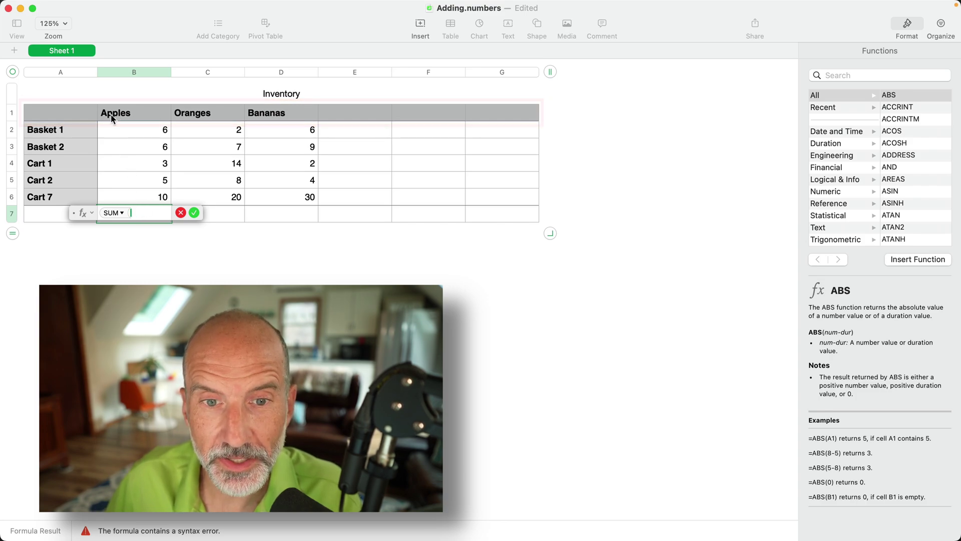
left_click(170, 115)
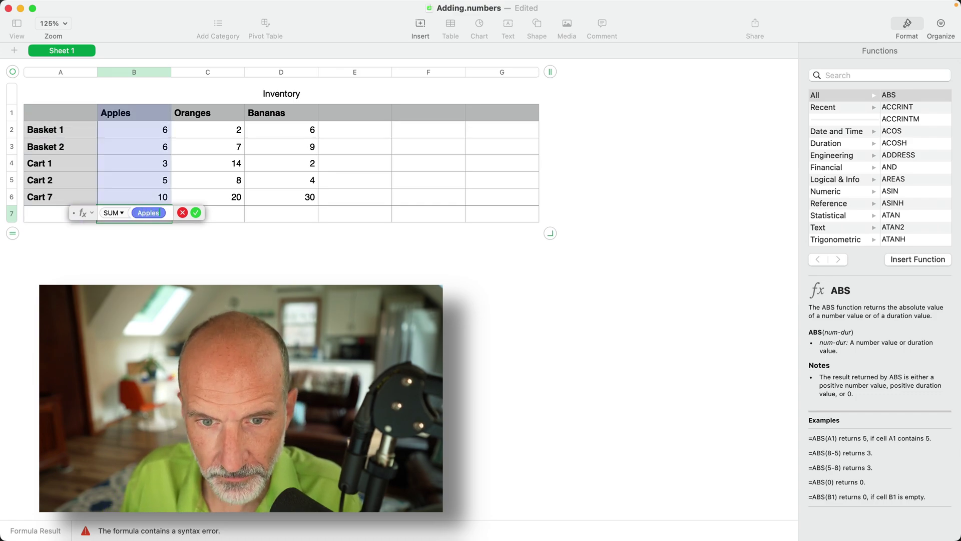
key("Right")
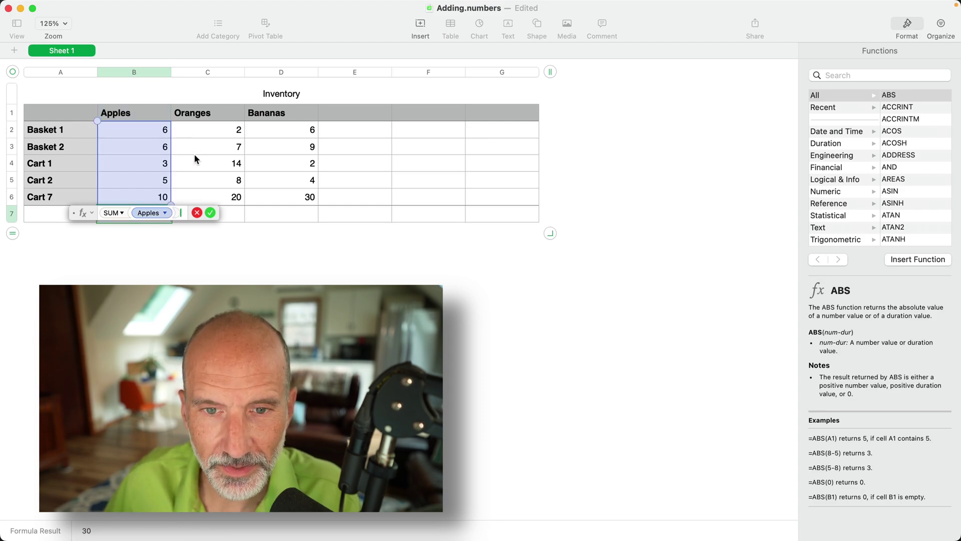
left_click(211, 213)
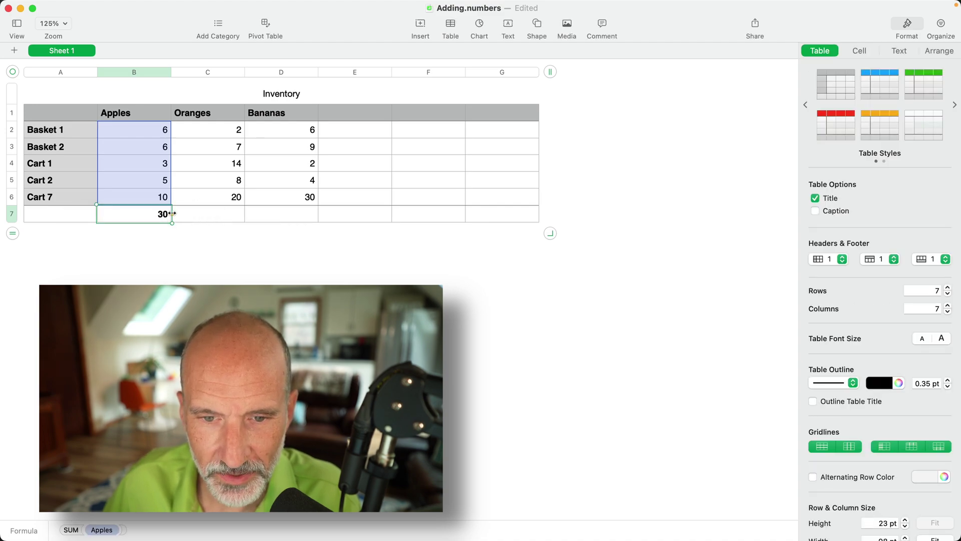
left_click_drag(172, 214, 272, 217)
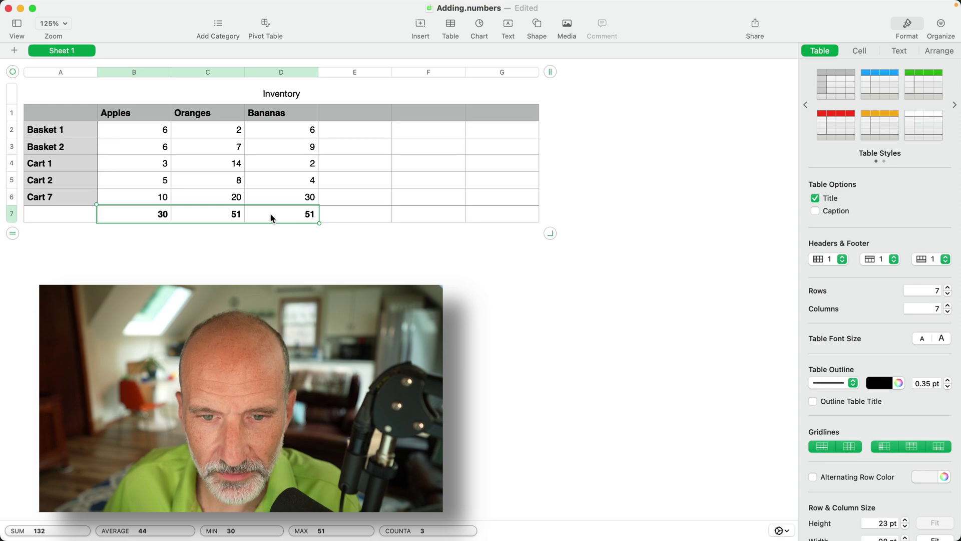
Add two blank rows above Cart 7, then inspect the Apples footer formula
left_click(11, 214)
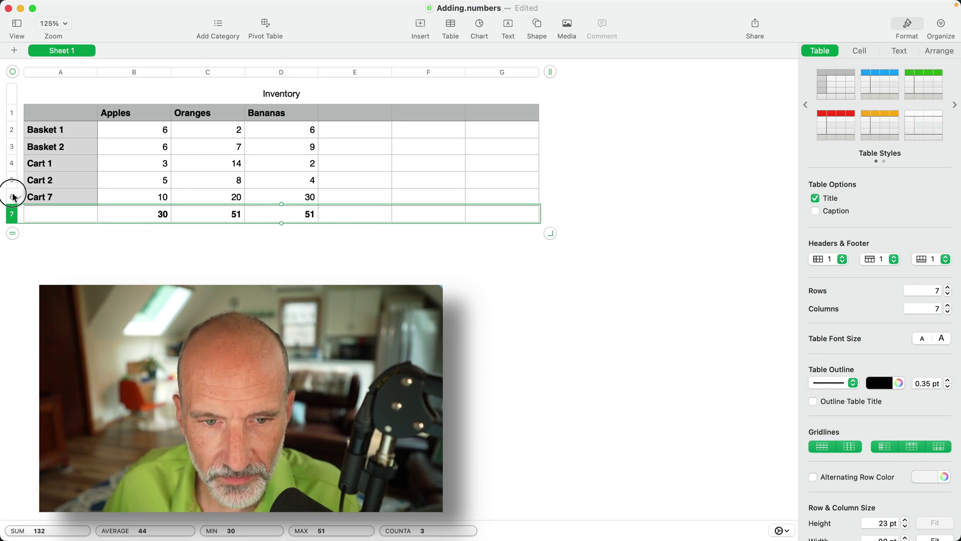
left_click(13, 197)
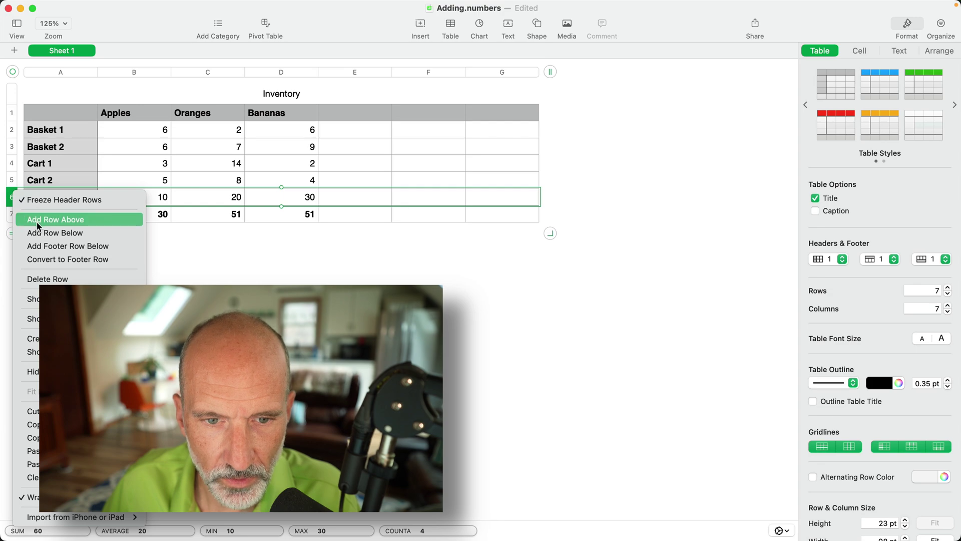
left_click(36, 220)
left_click(14, 199)
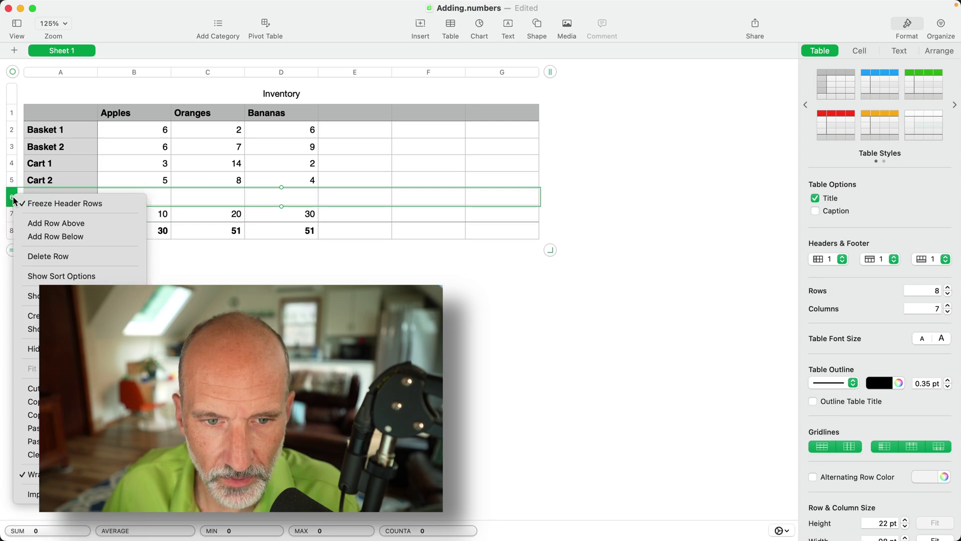
left_click(21, 222)
double_click(150, 244)
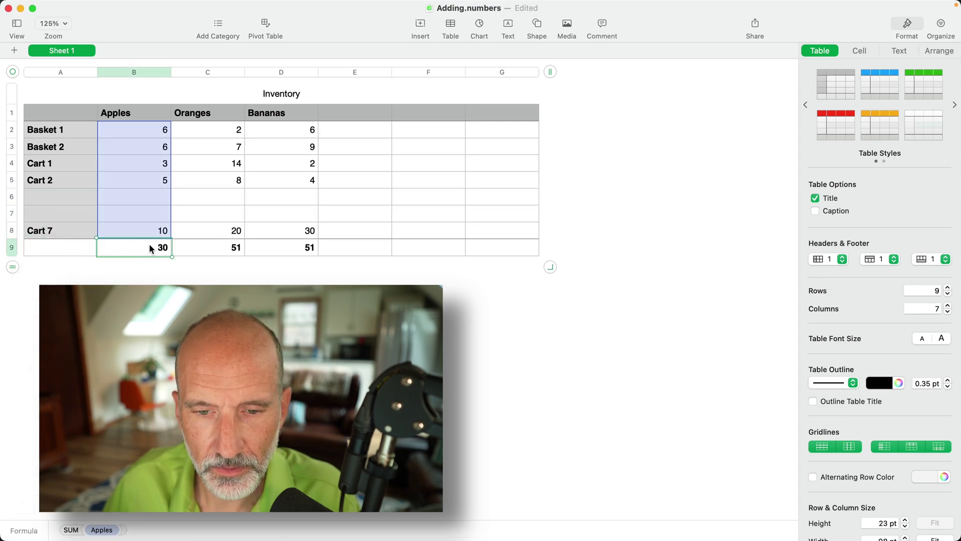